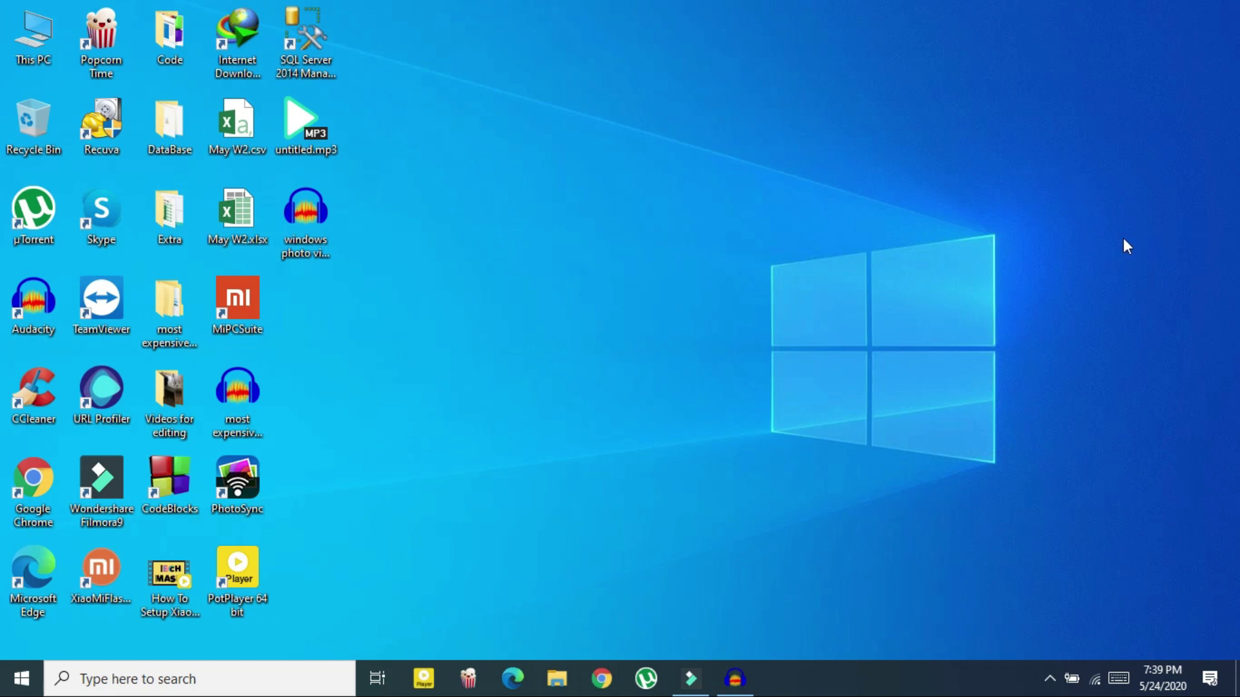
left_click(1097, 686)
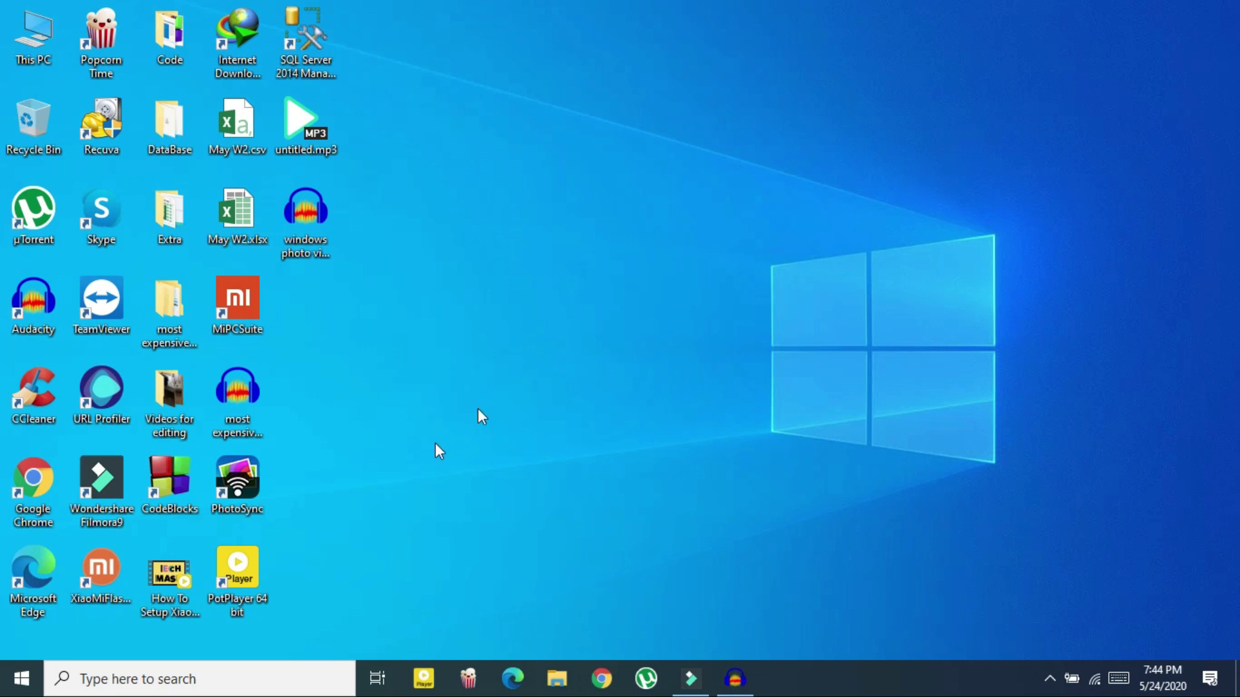
Step: Open Device Manager and expand the Network adapters category
right_click(15, 690)
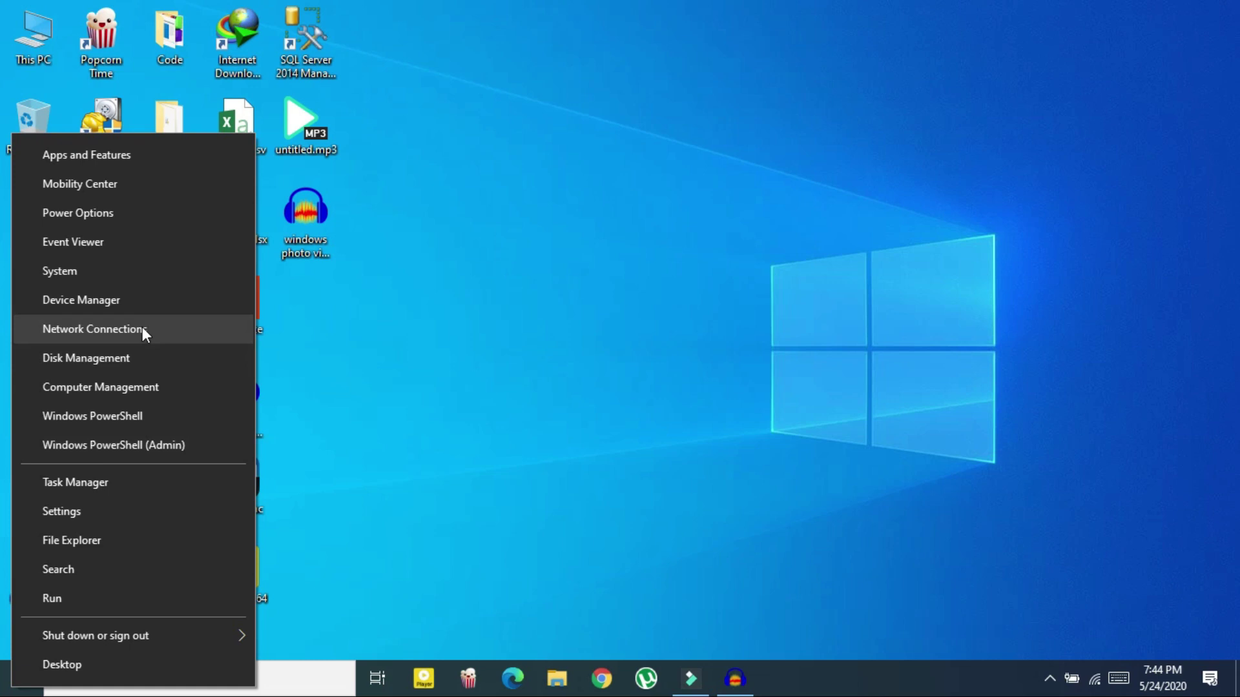
left_click(142, 307)
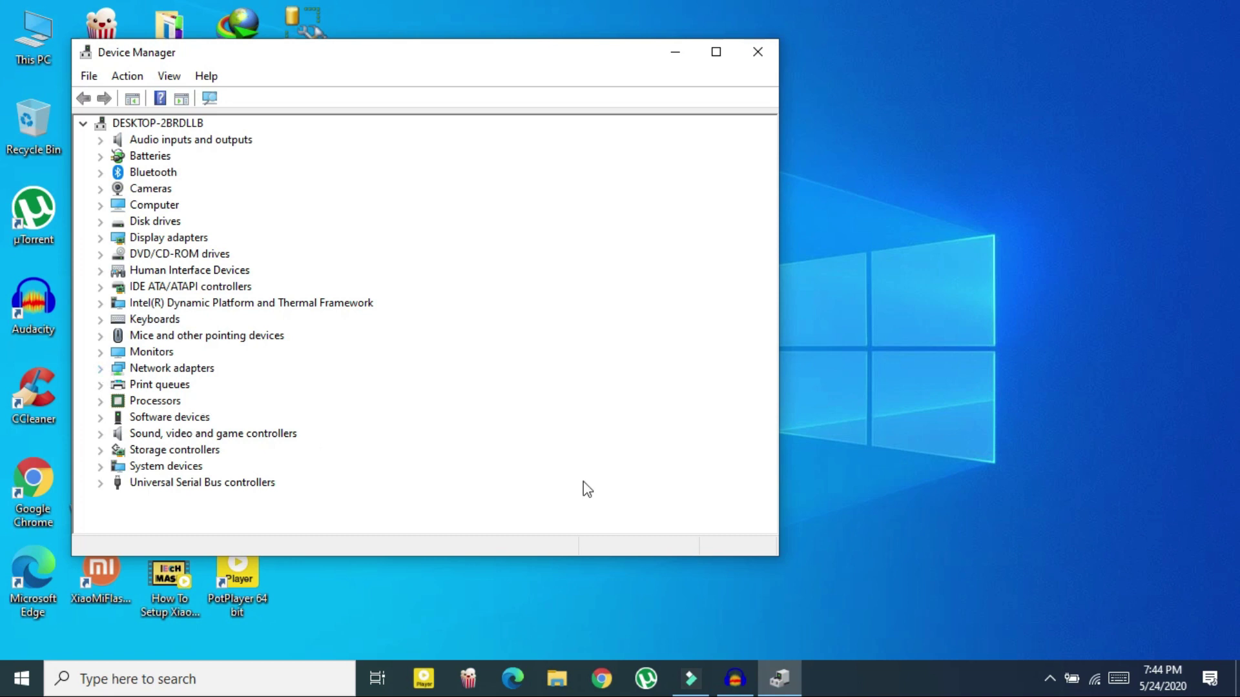
left_click(100, 371)
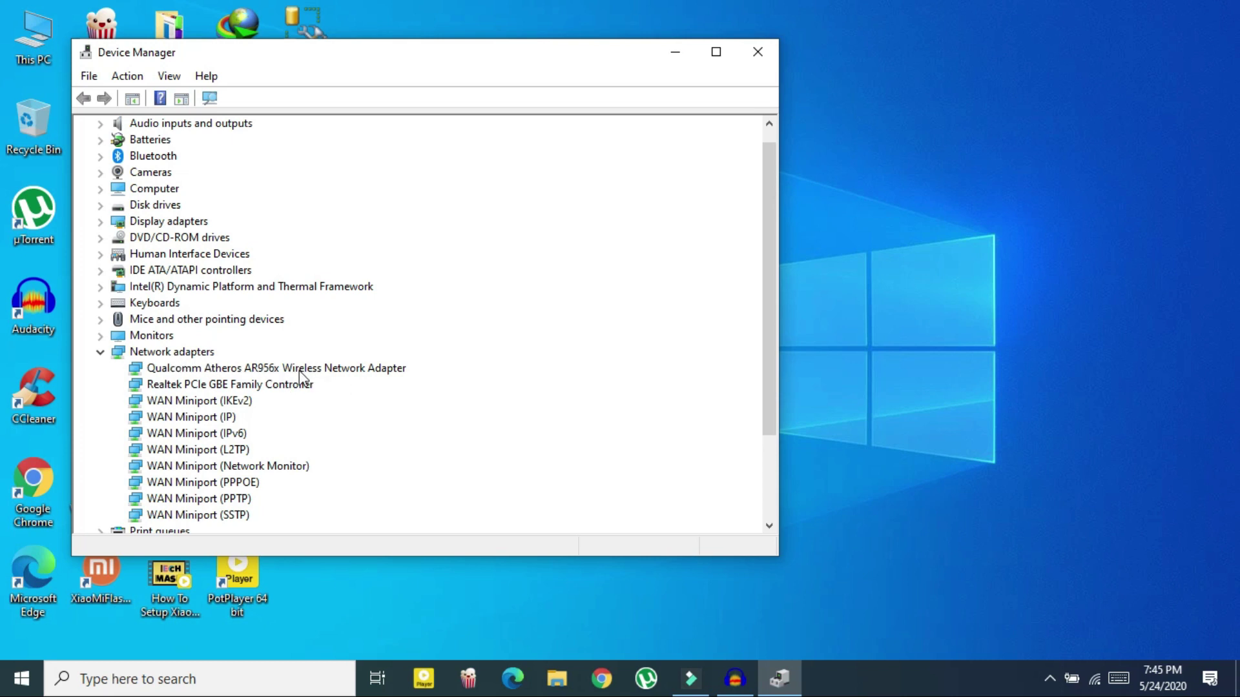
Step: Start a manual driver update for the Qualcomm Atheros AR956x Wireless Network Adapter, picking from the list of drivers available on the computer
left_click(179, 372)
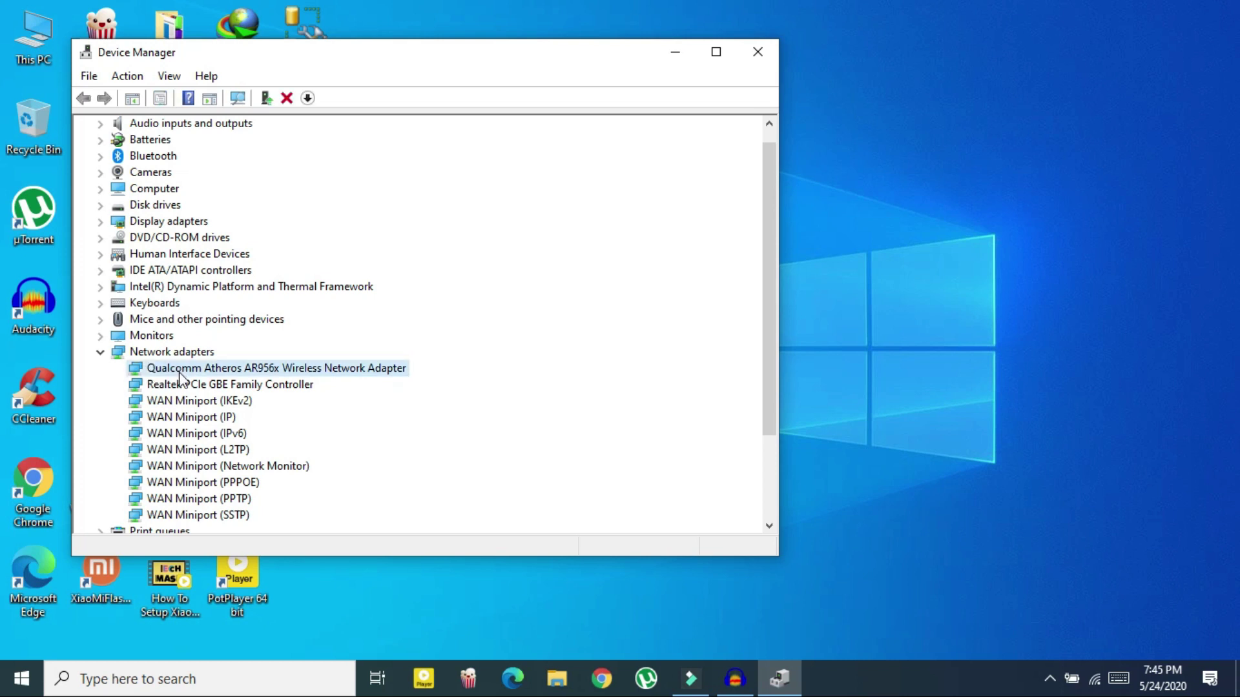
right_click(179, 373)
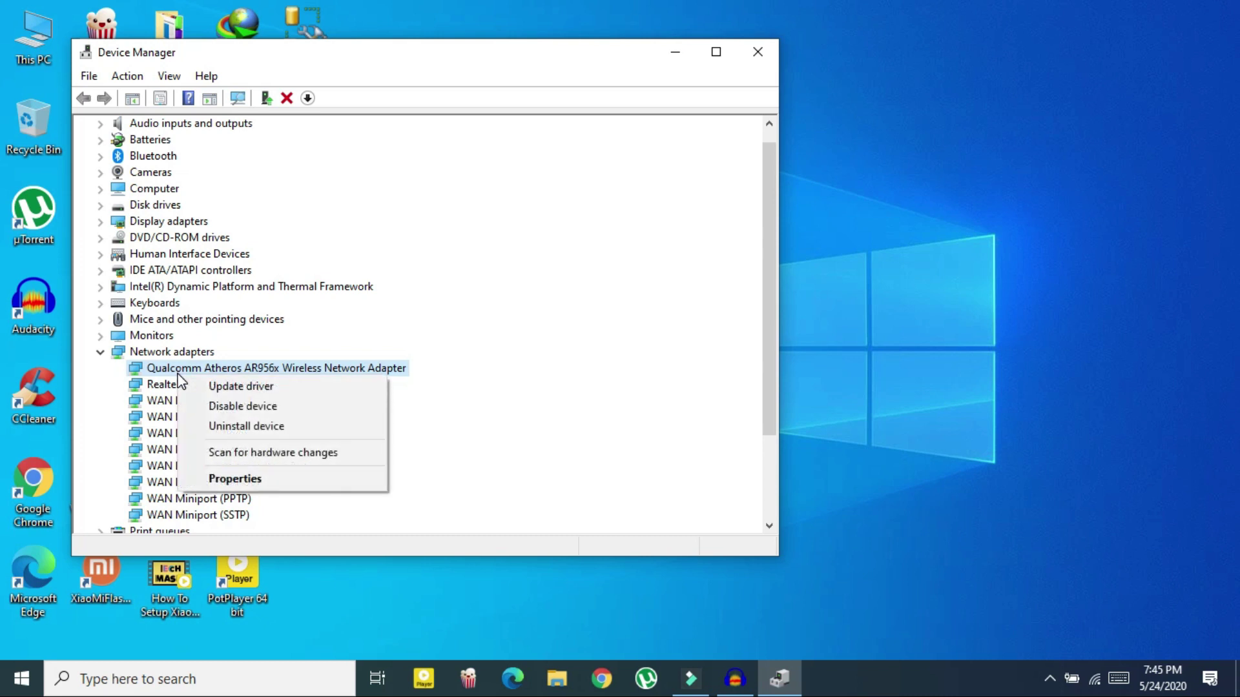
left_click(213, 387)
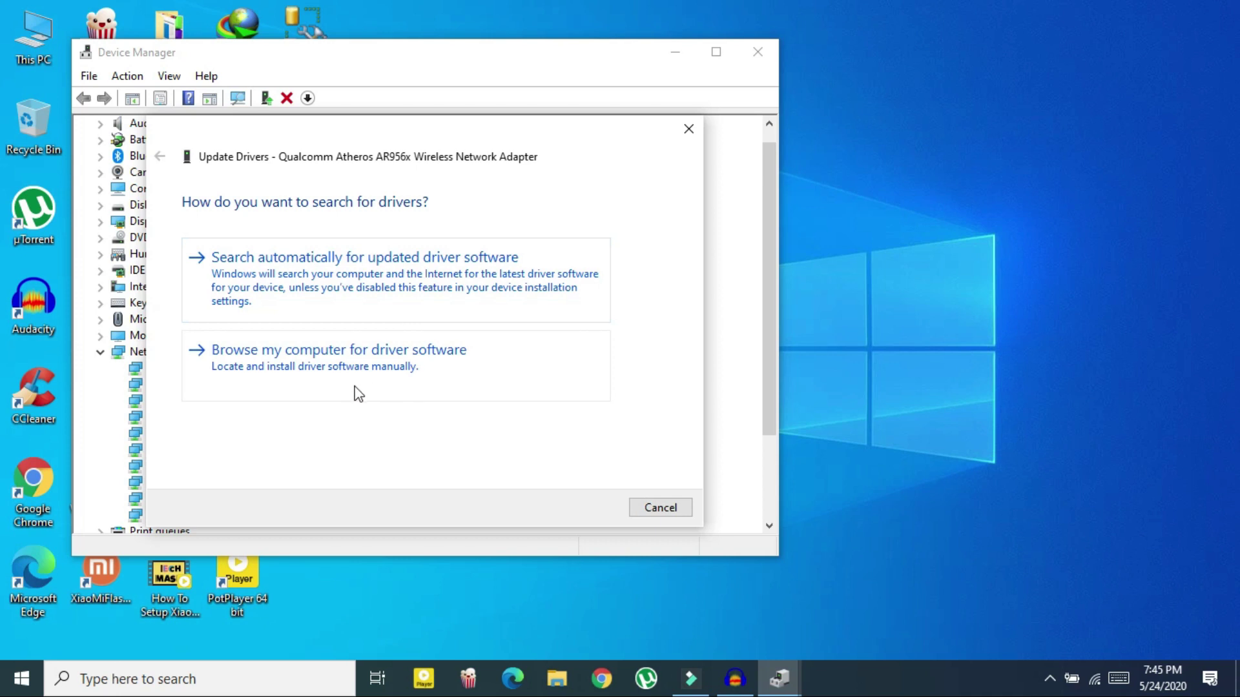
left_click(359, 376)
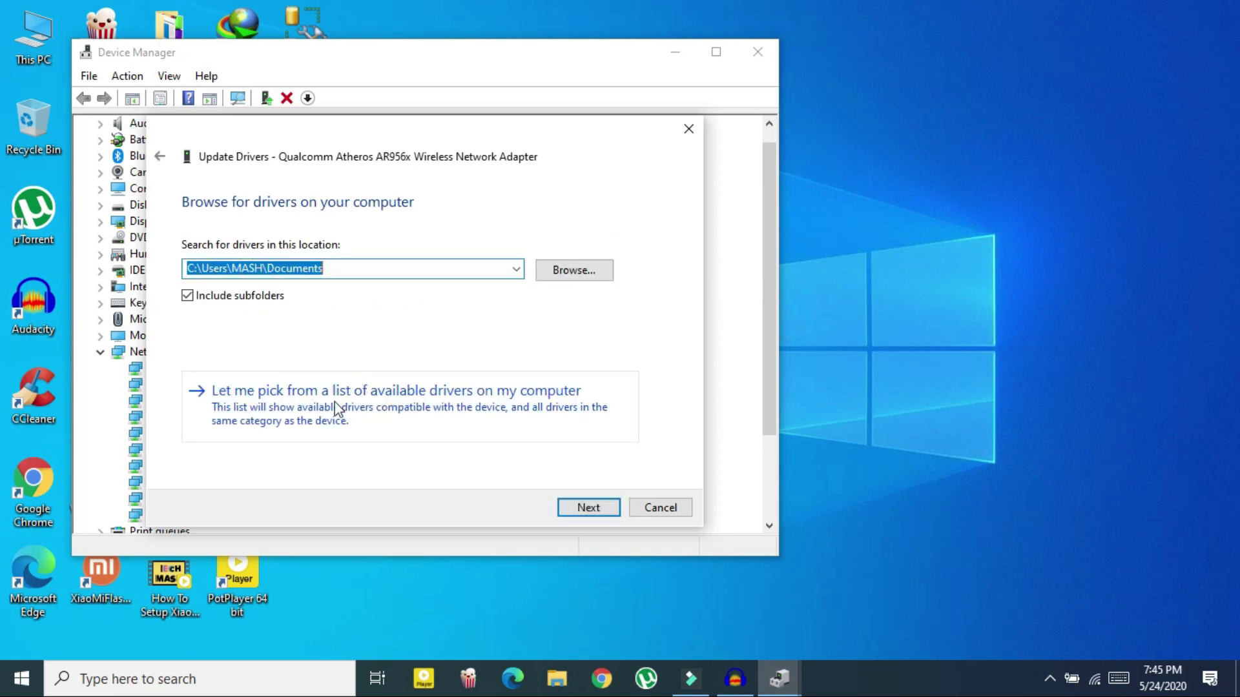
left_click(336, 408)
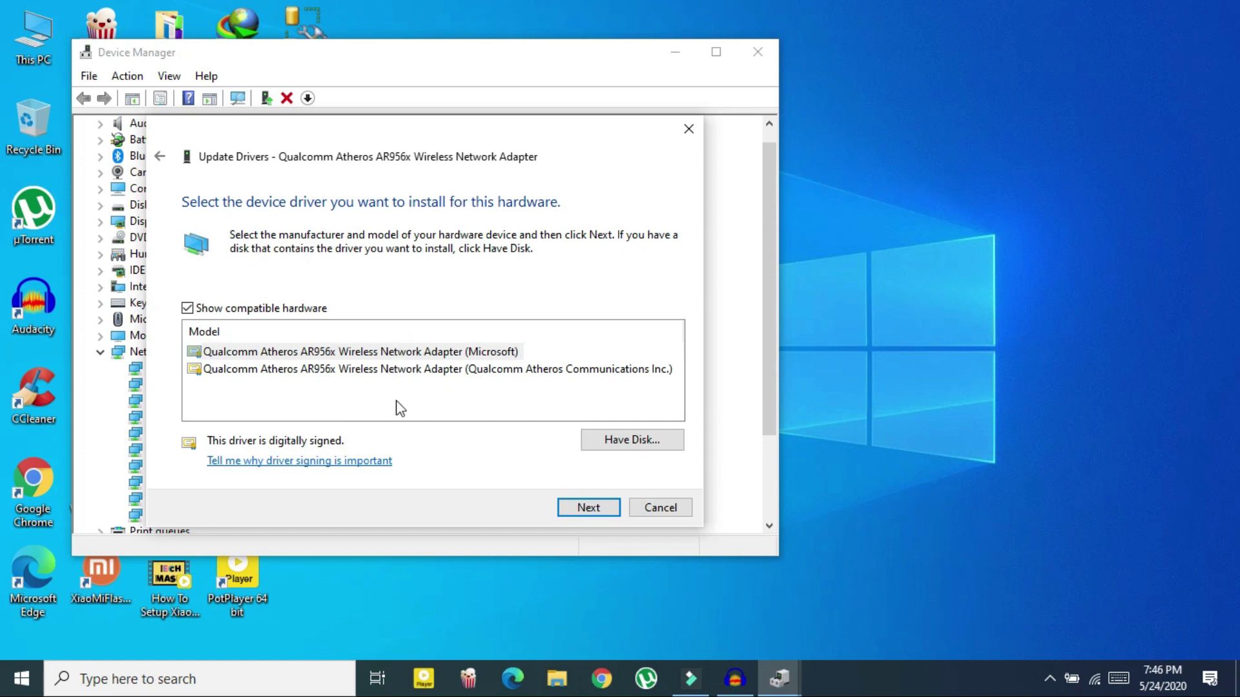
Step: Install the Qualcomm Atheros Communications Inc. version of the wireless adapter driver and decline restarting the computer
left_click(413, 373)
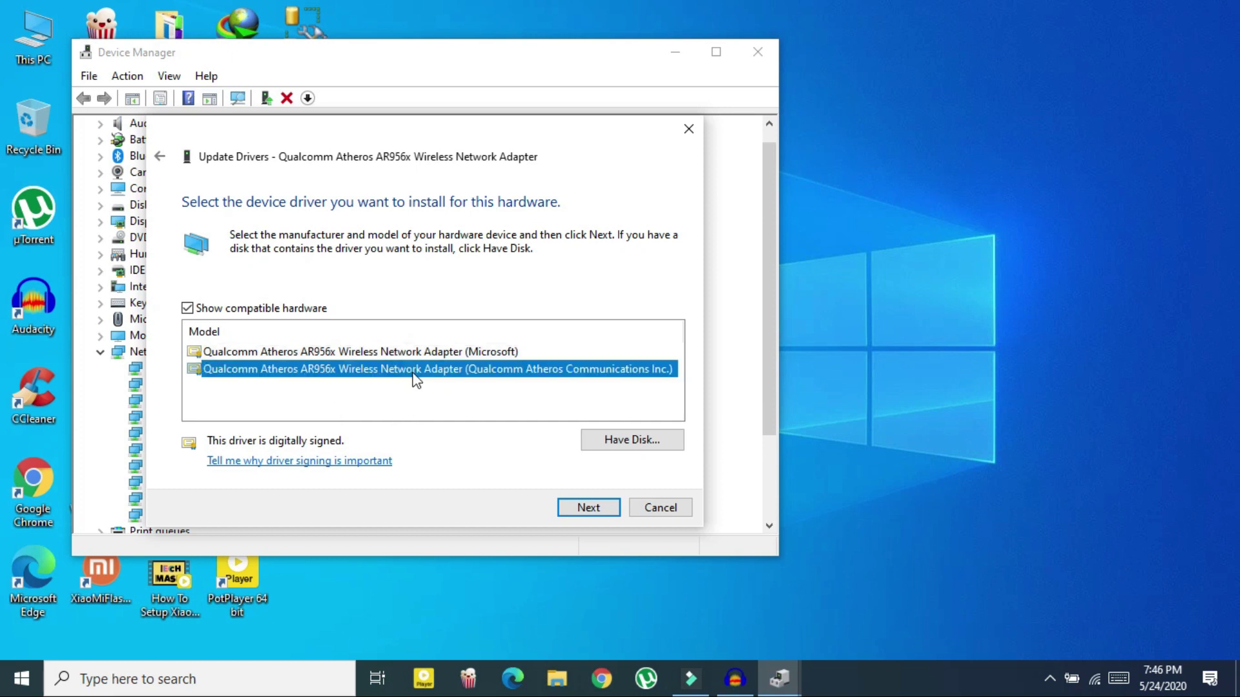
left_click(590, 510)
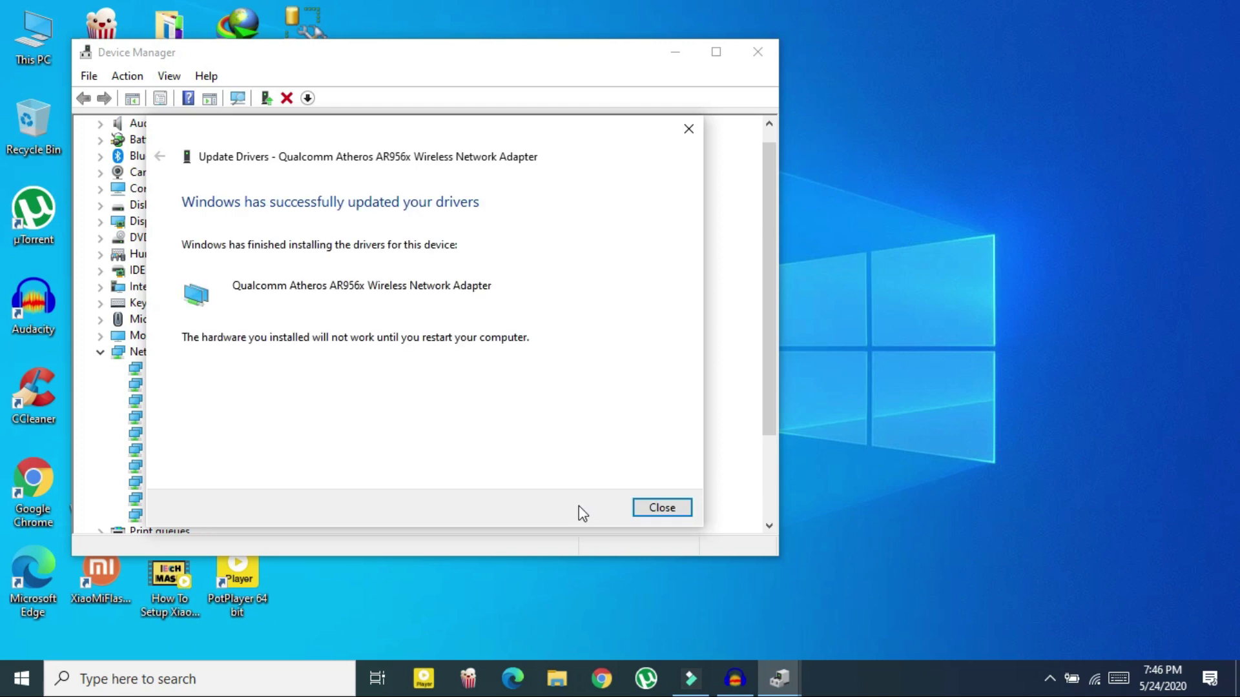
left_click(661, 508)
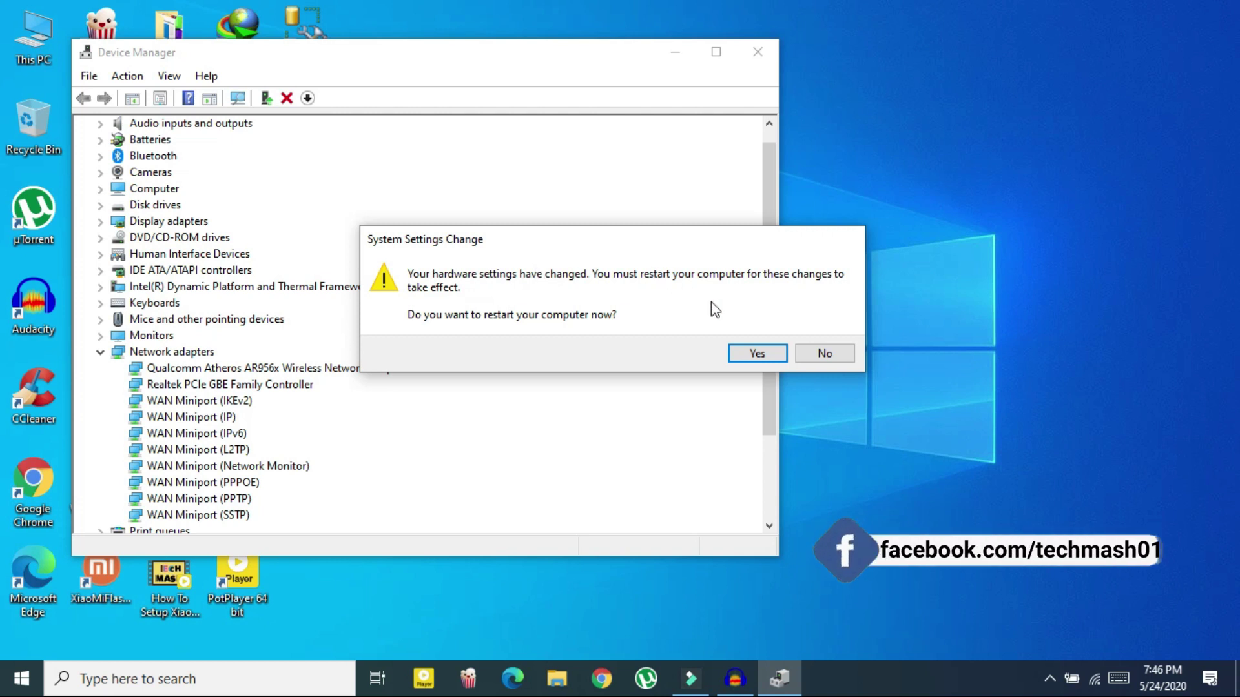
left_click(818, 355)
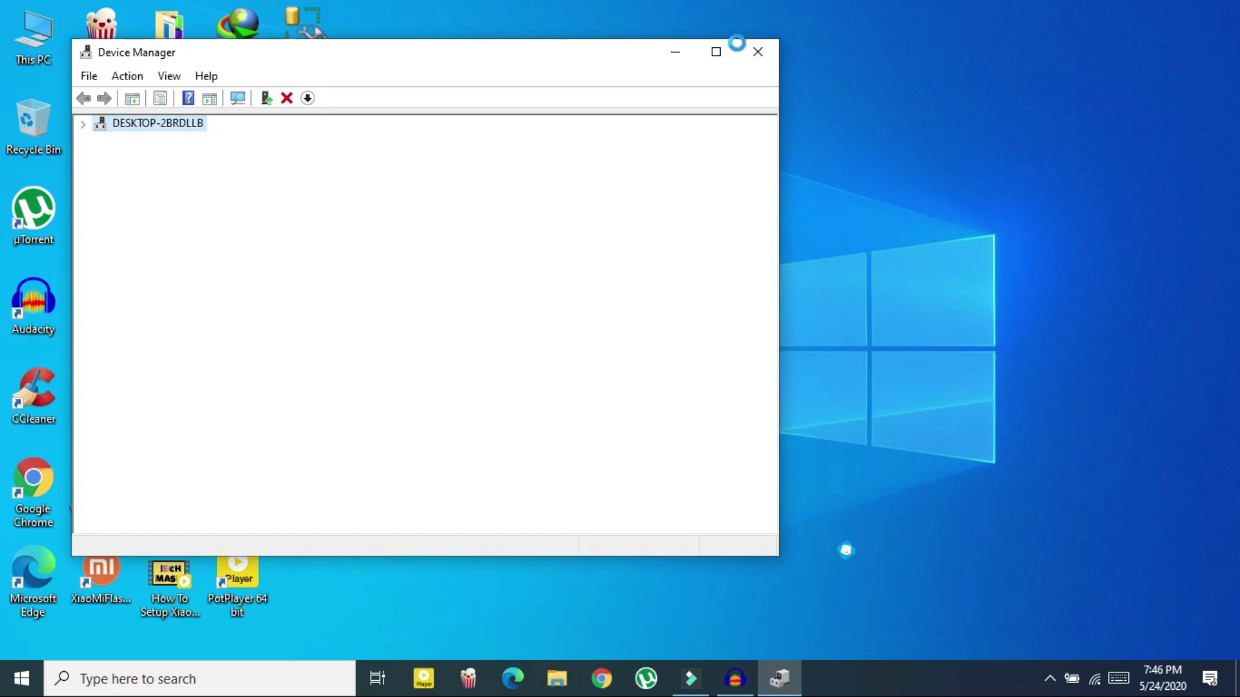
left_click(681, 50)
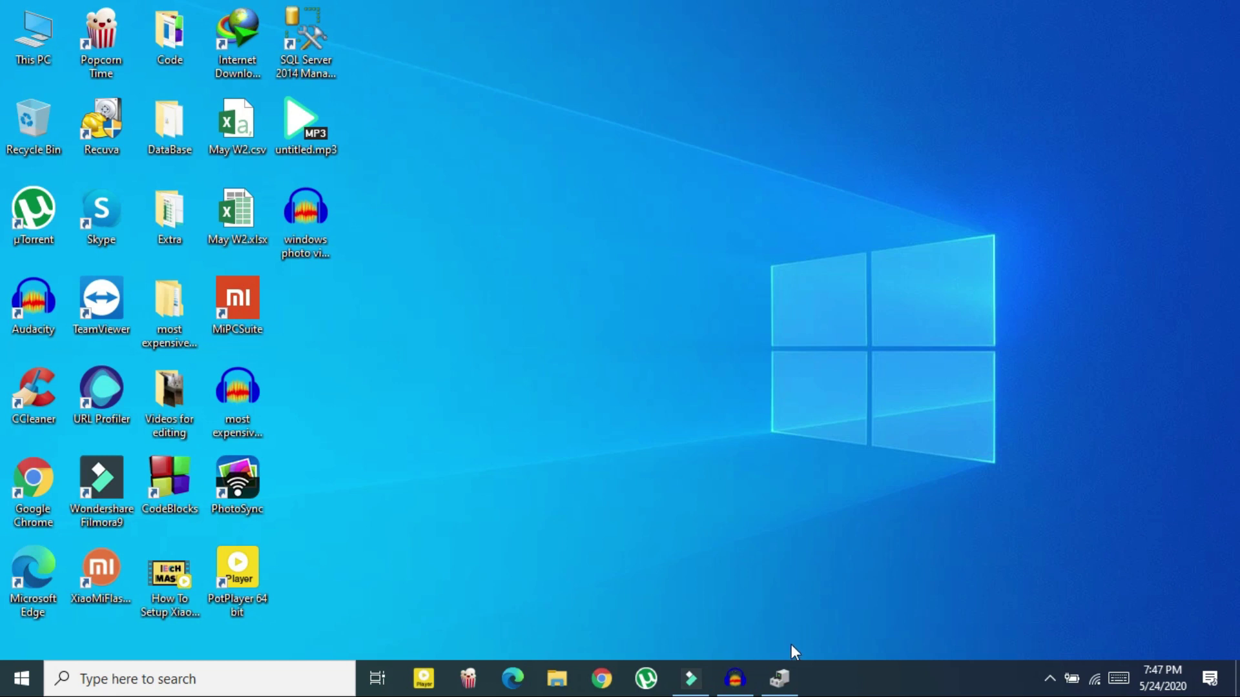
Step: Uninstall the Qualcomm Atheros AR956x Wireless Network Adapter in Device Manager without deleting its driver software
left_click(779, 678)
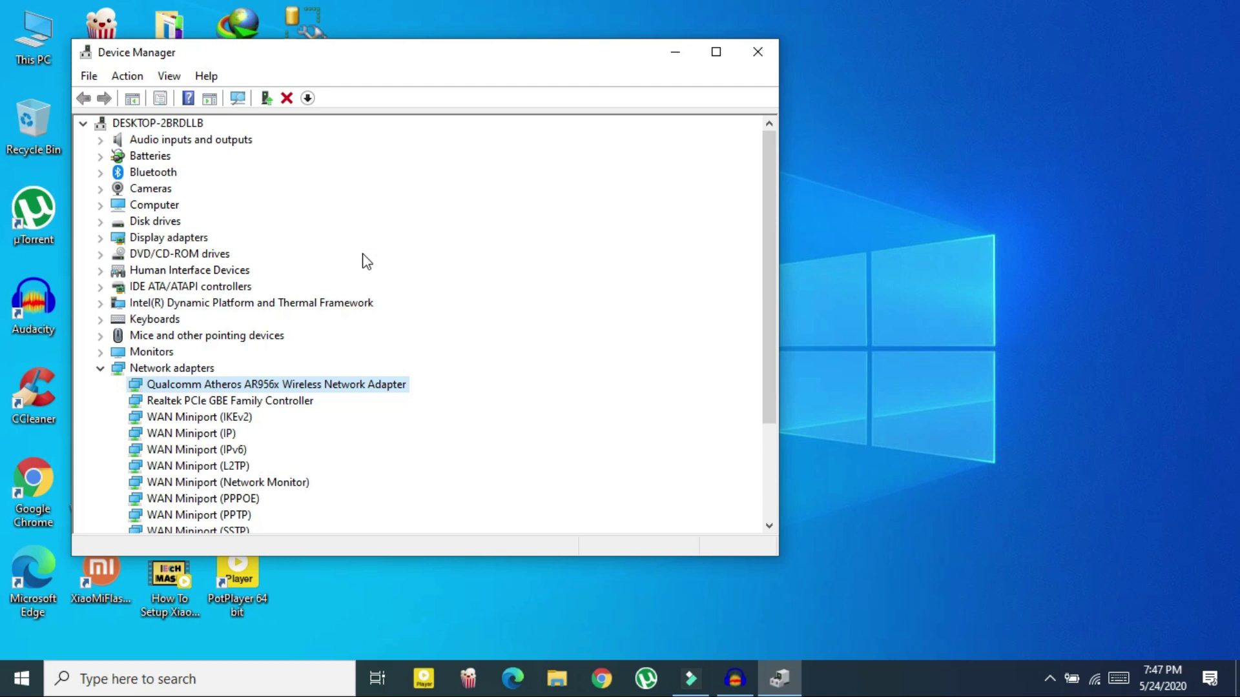
right_click(159, 389)
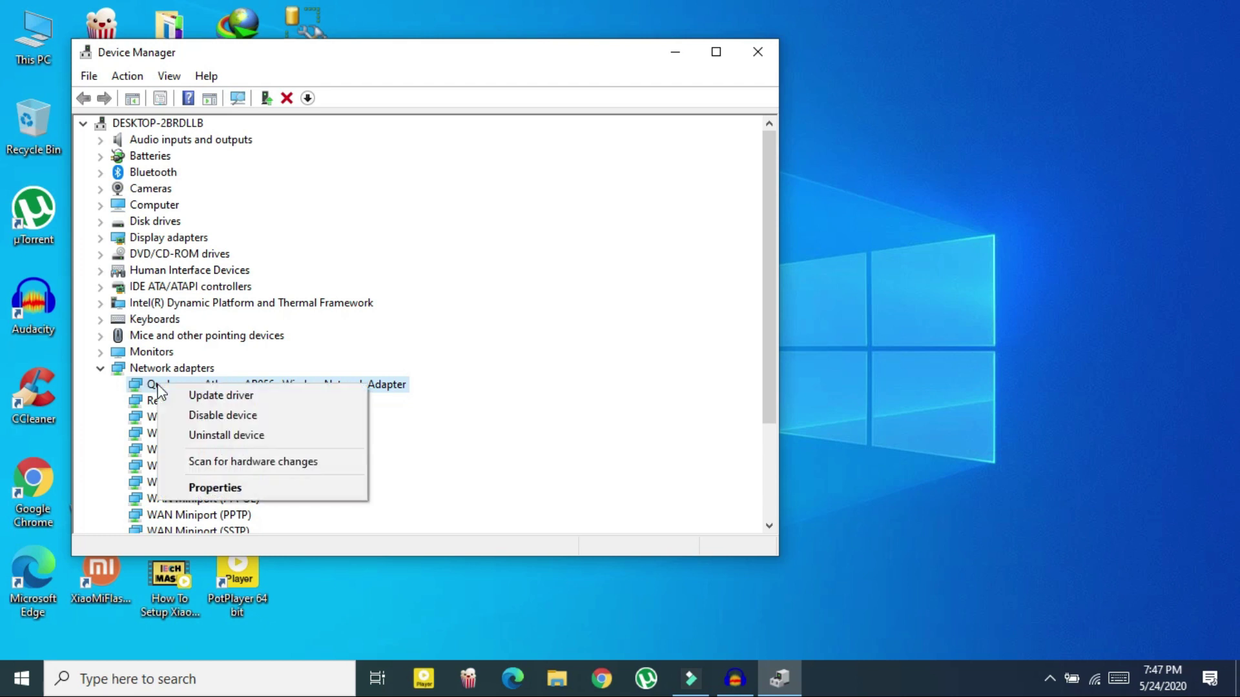
left_click(216, 434)
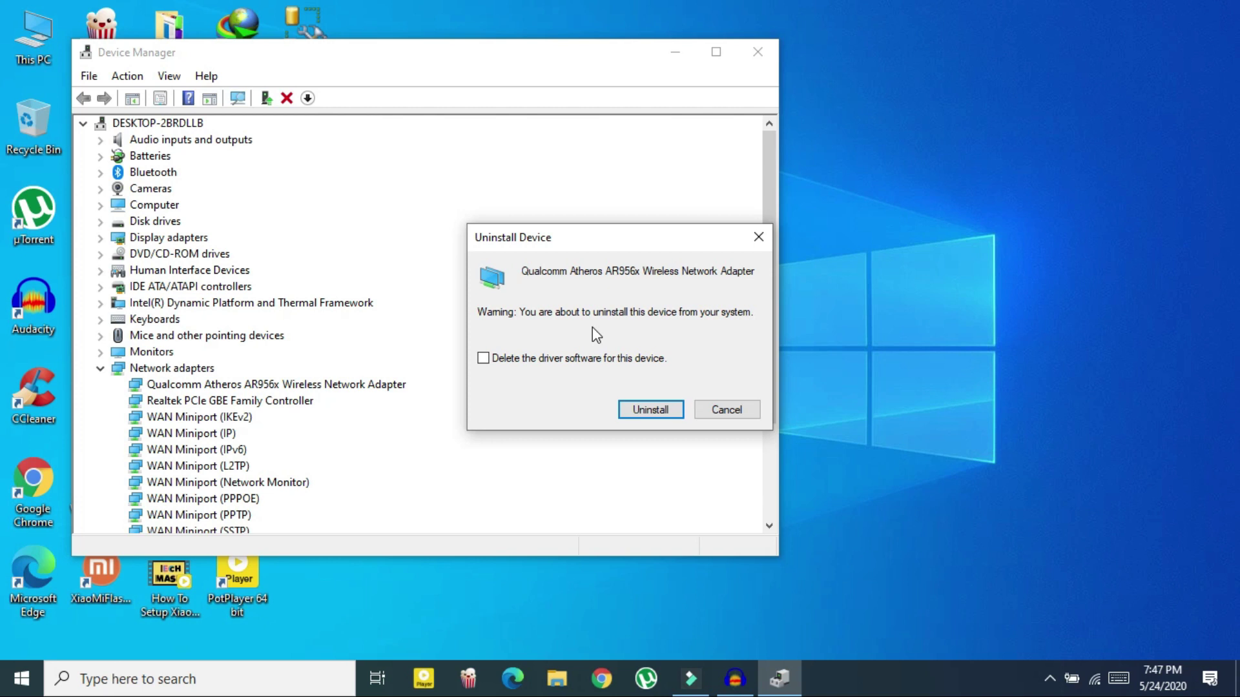
left_click(644, 412)
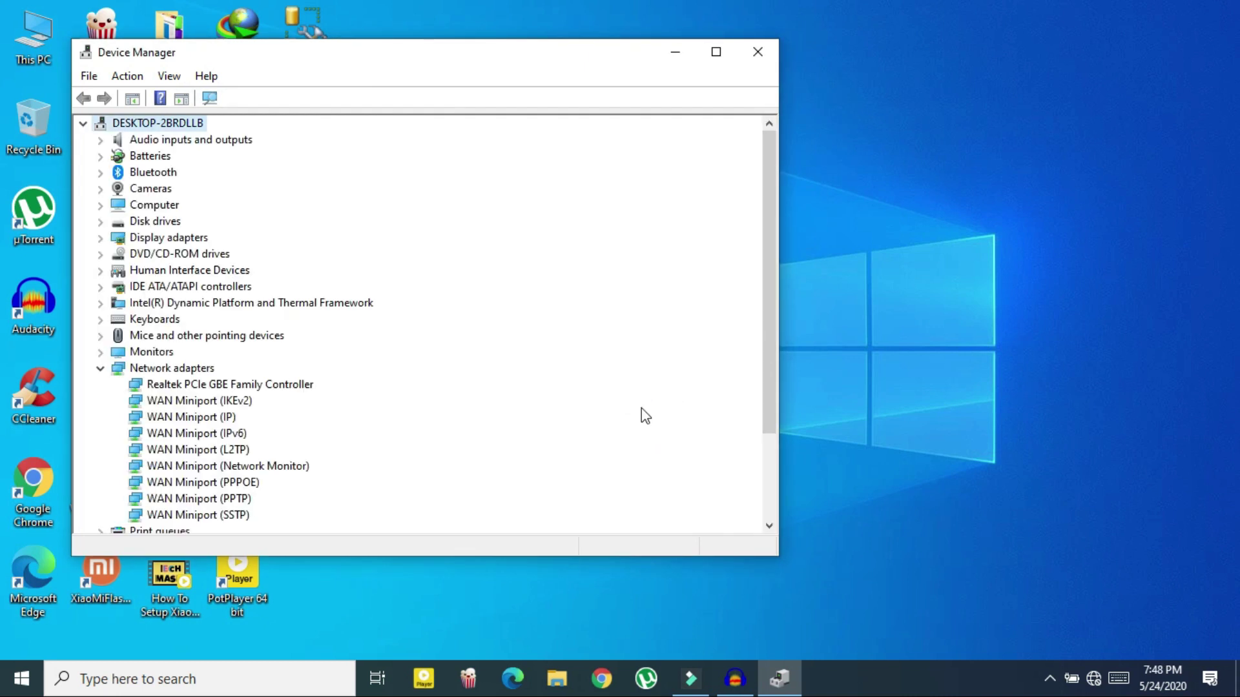
Step: Scan for hardware changes to restore the wireless adapter, repeat the scan with the adapter selected, and close Device Manager
left_click(132, 77)
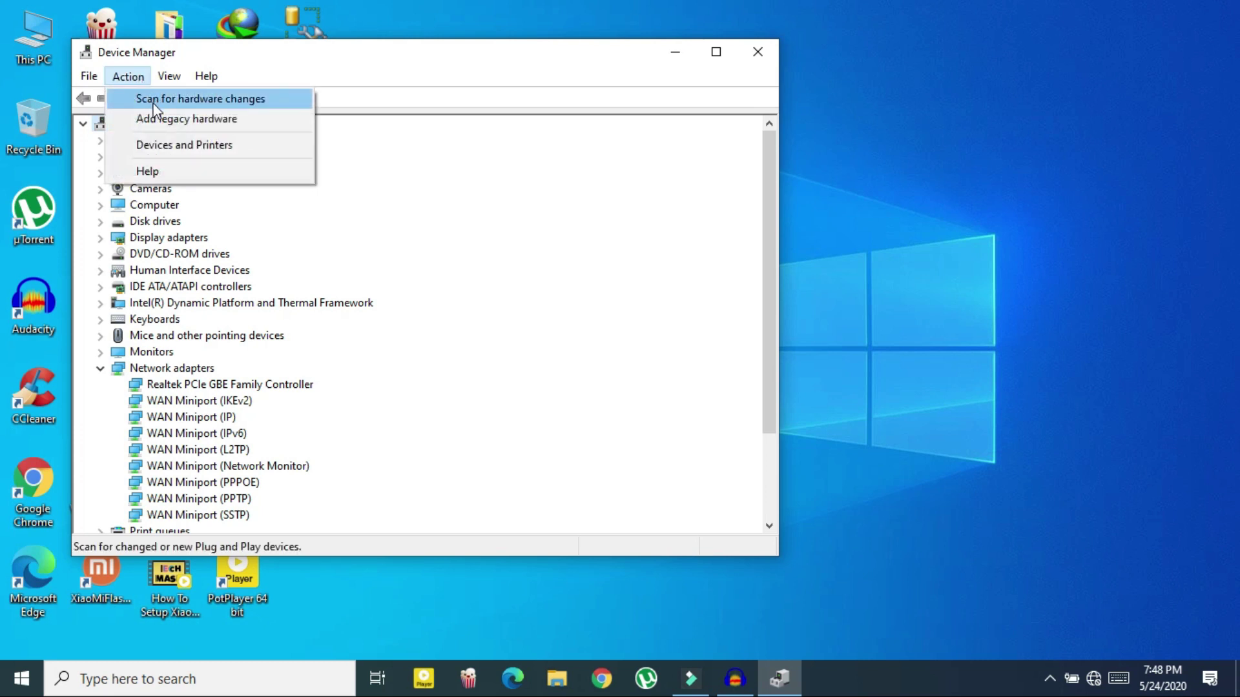
left_click(155, 99)
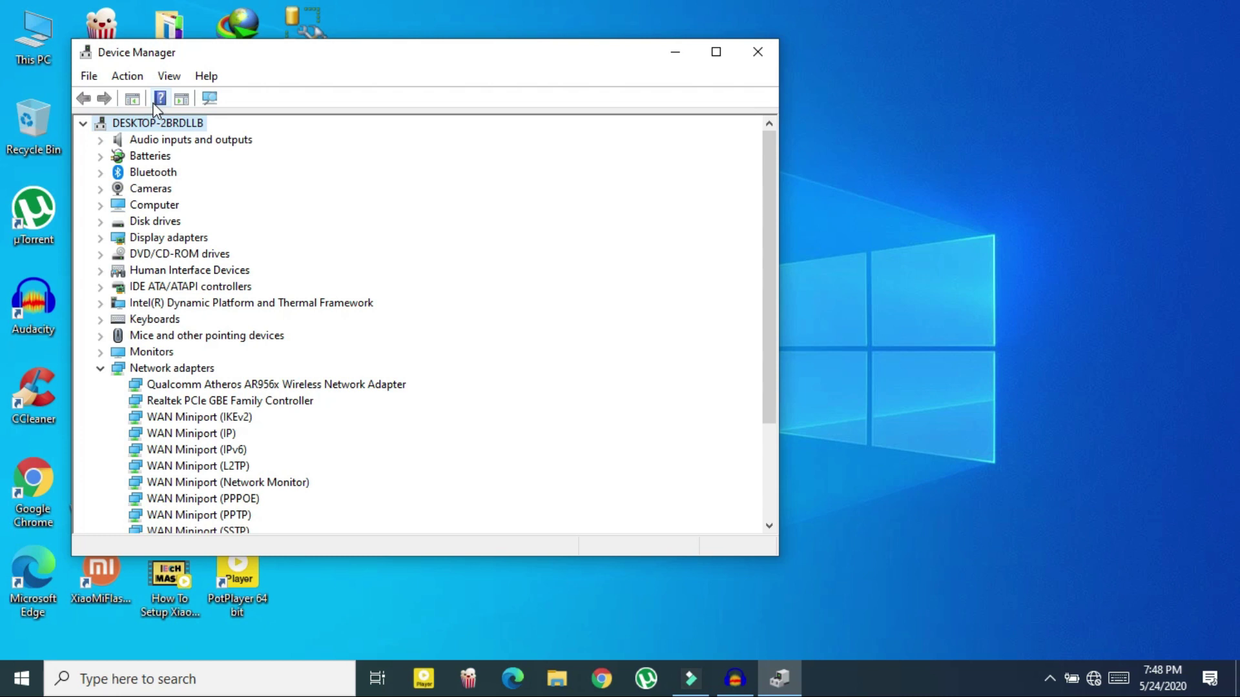
left_click(196, 386)
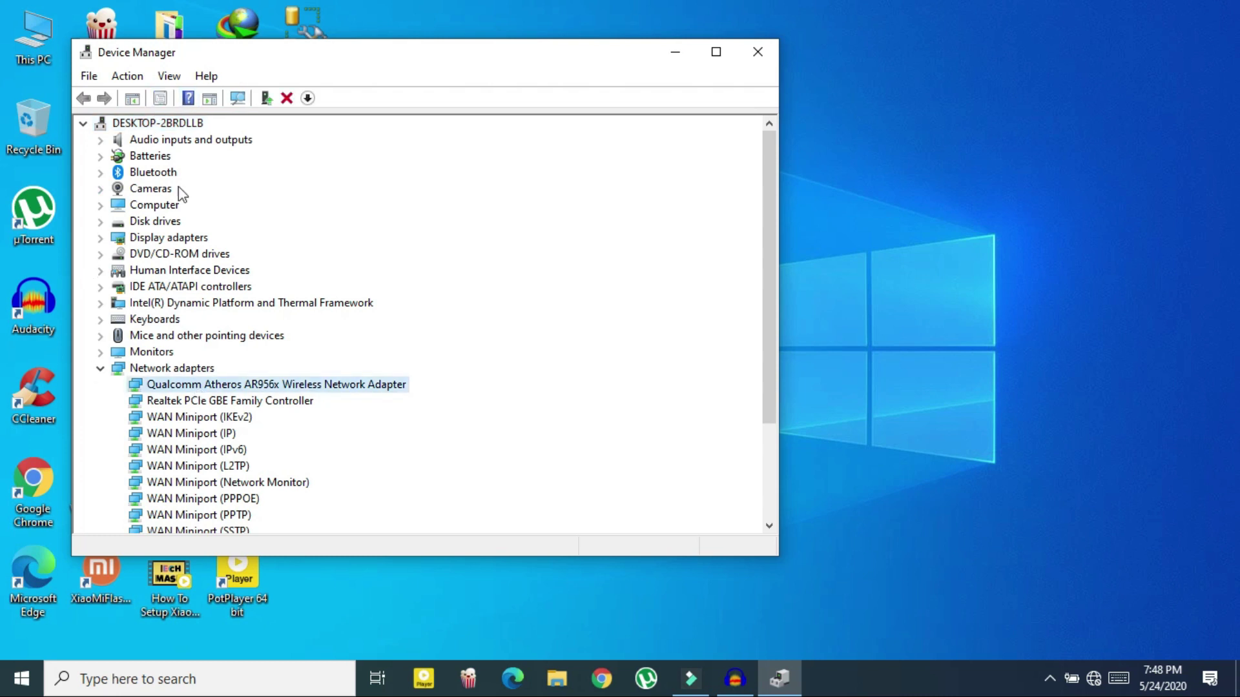
left_click(132, 78)
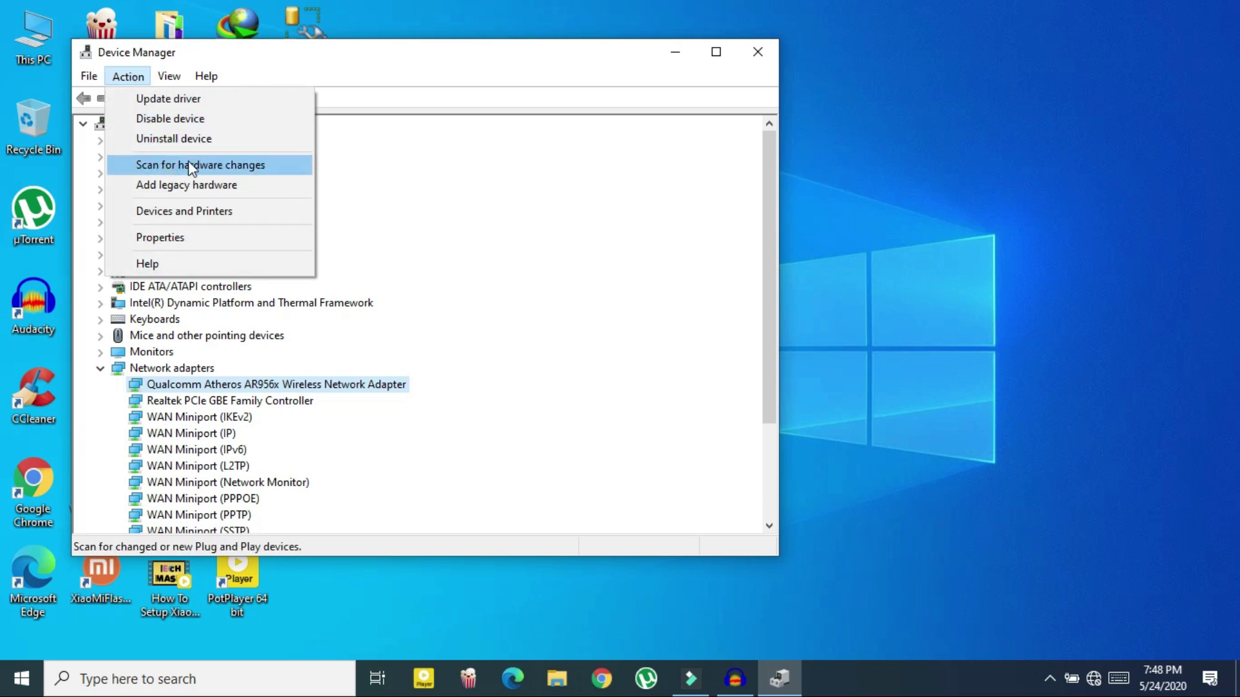
left_click(266, 165)
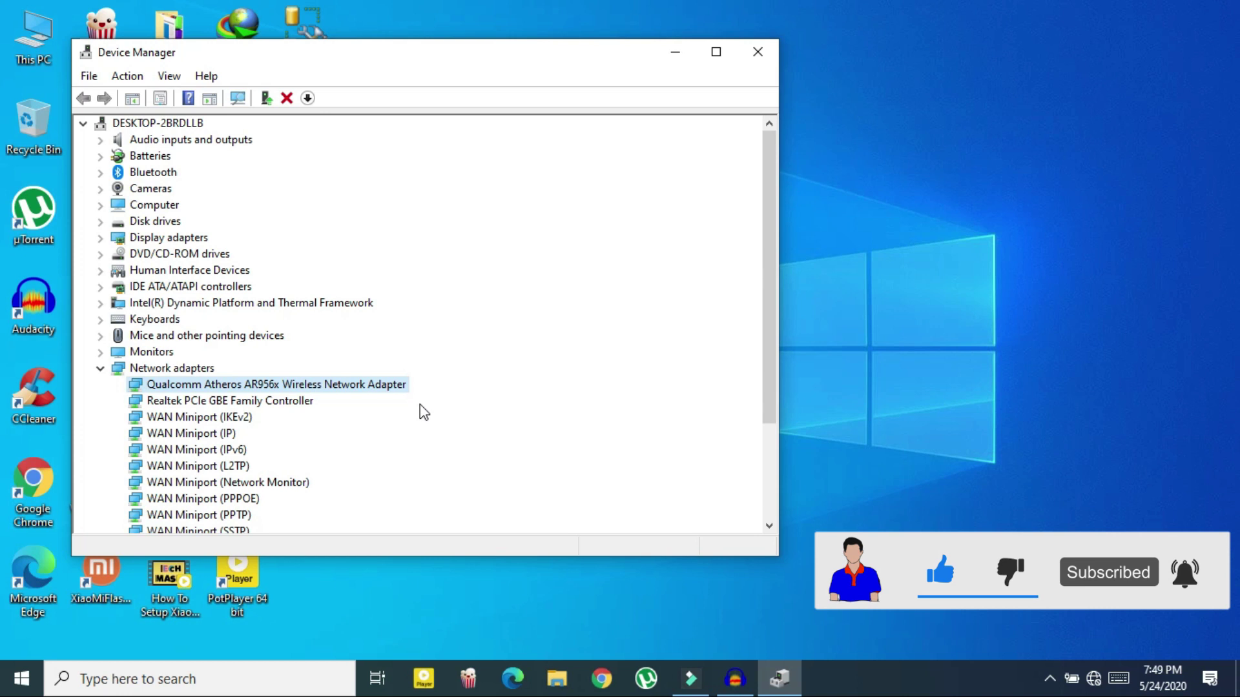
left_click(758, 52)
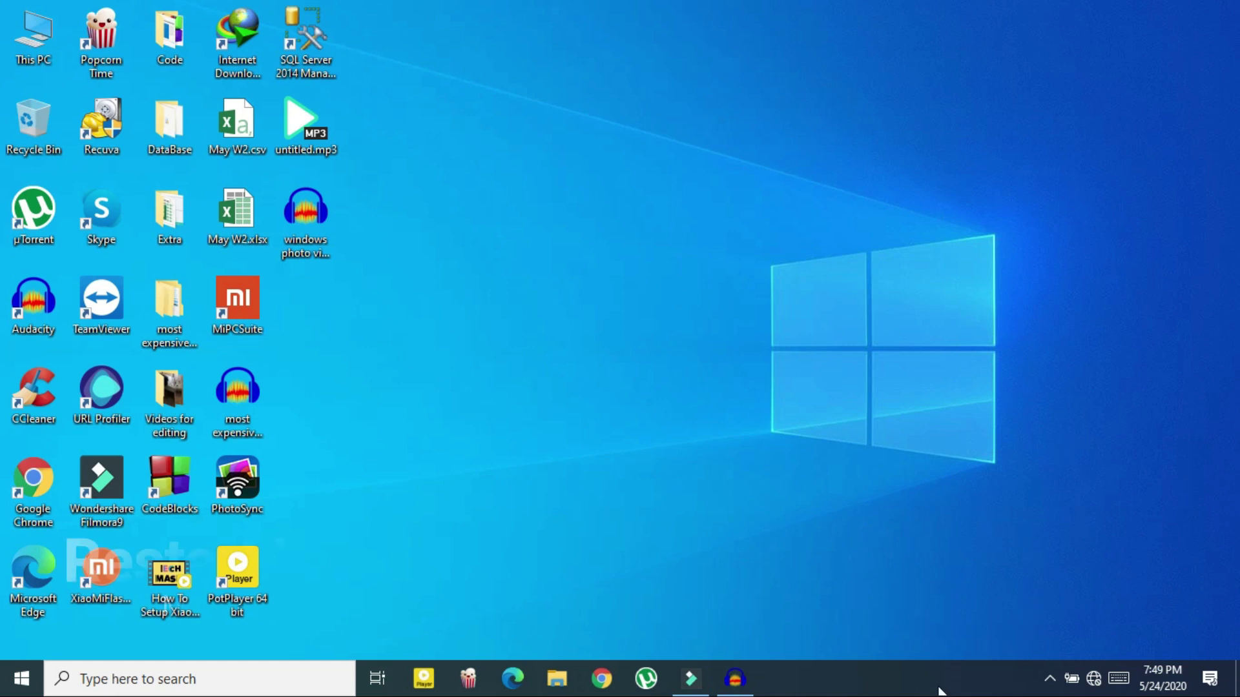
Step: Restart the Windows Explorer process from Task Manager, and minimize Task Manager
right_click(894, 685)
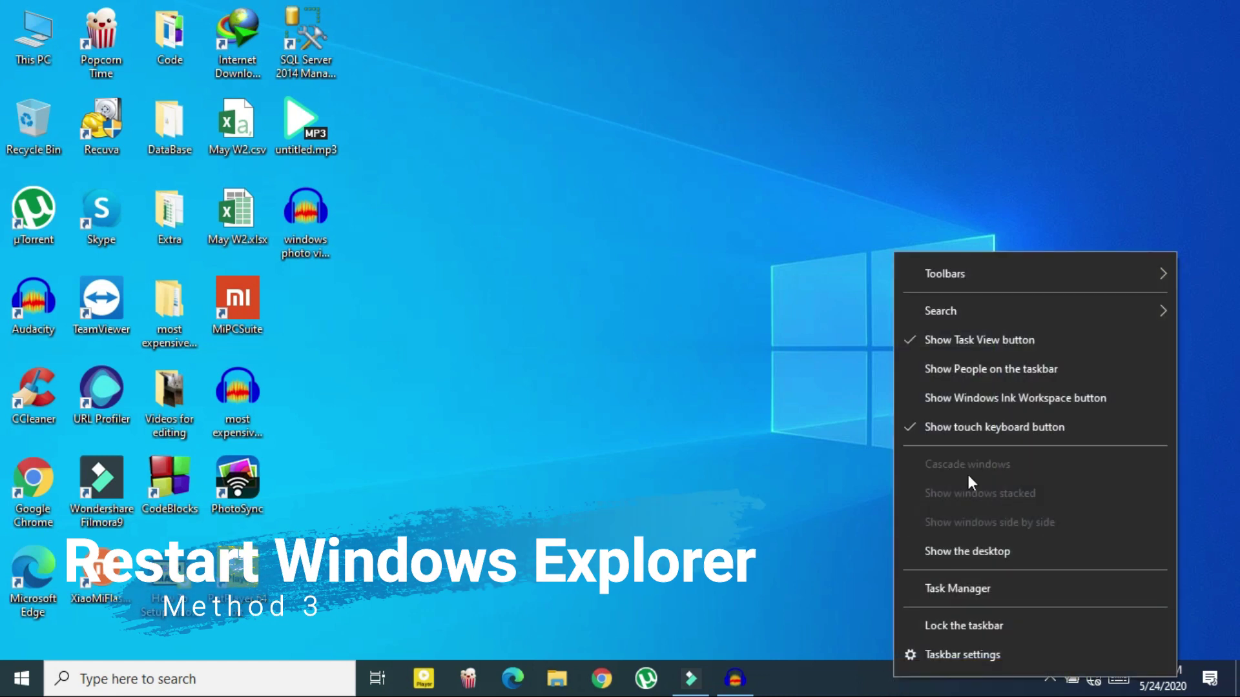
left_click(966, 589)
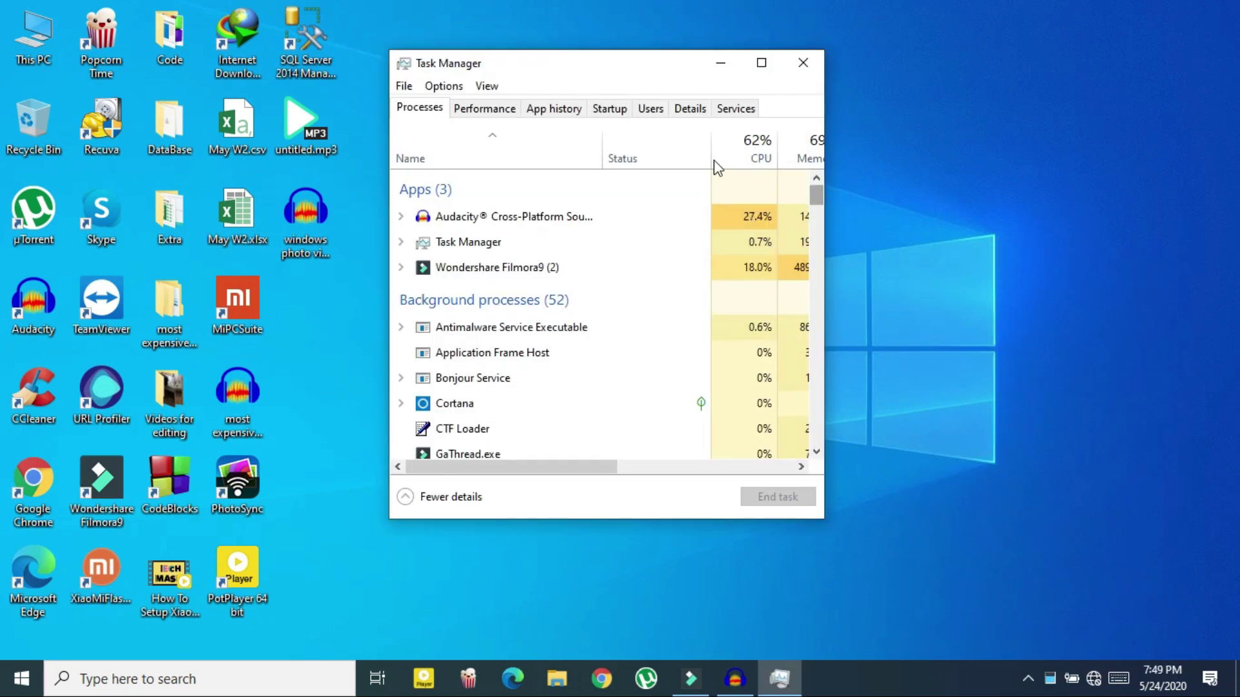
left_click_drag(820, 192, 820, 451)
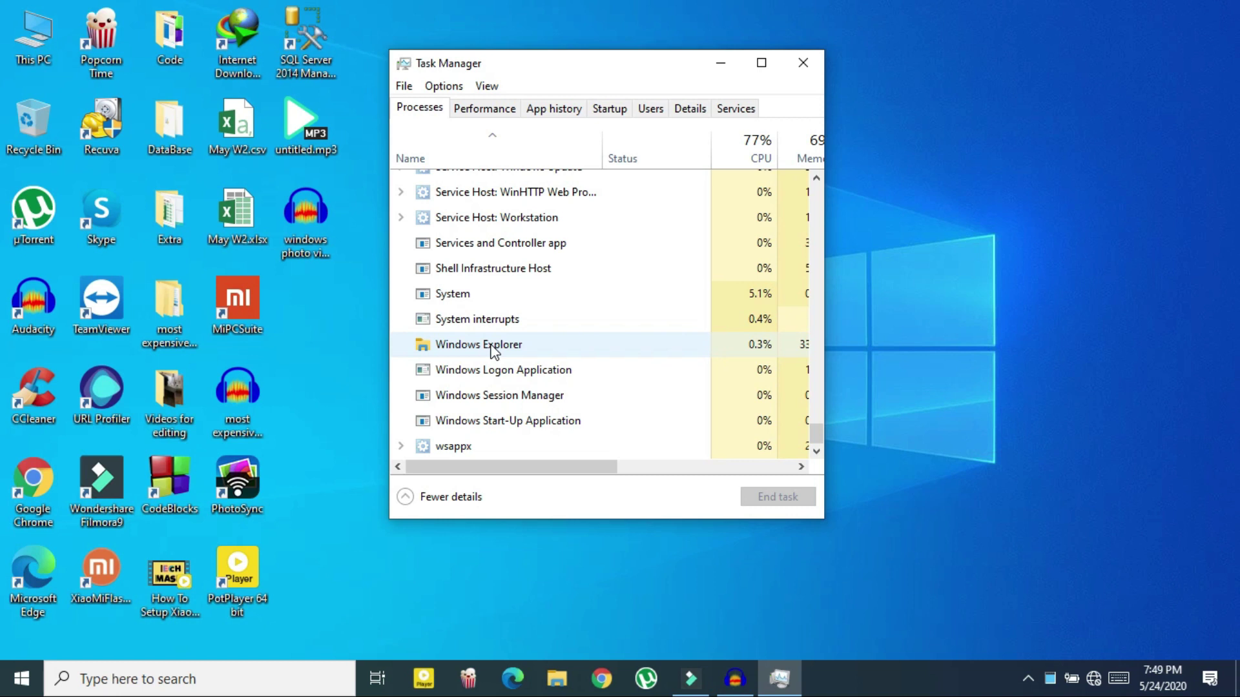
left_click_drag(816, 435, 851, 174)
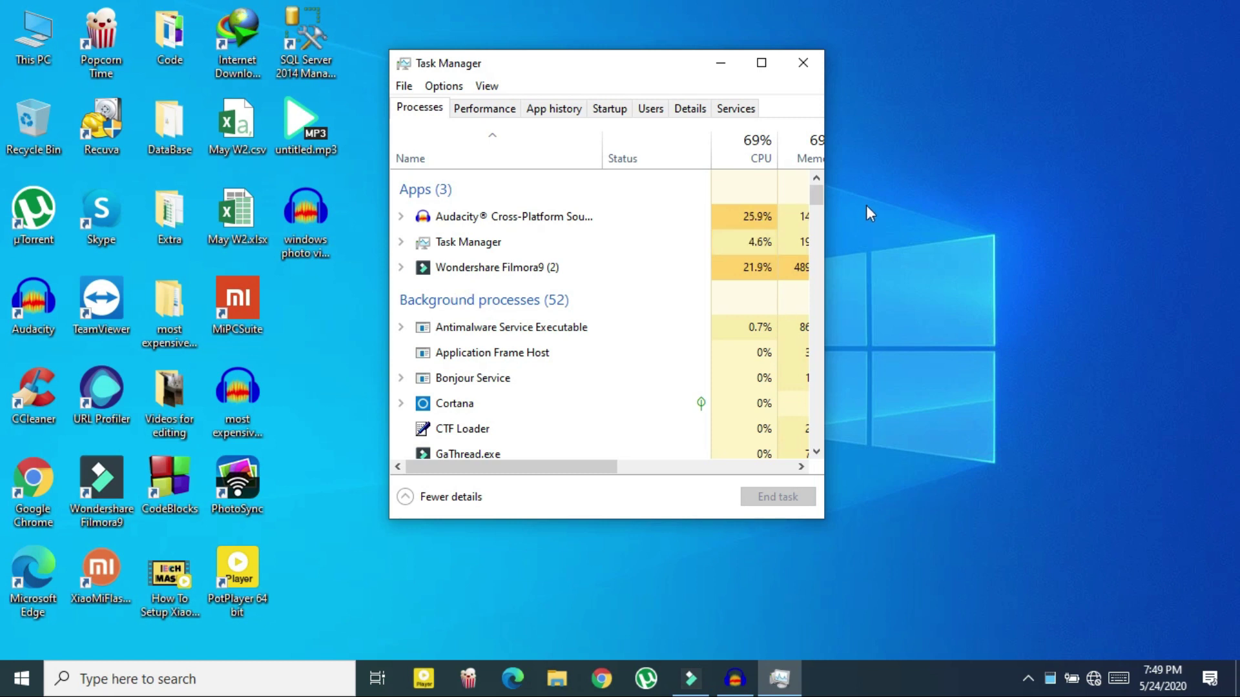
left_click_drag(817, 195, 717, 445)
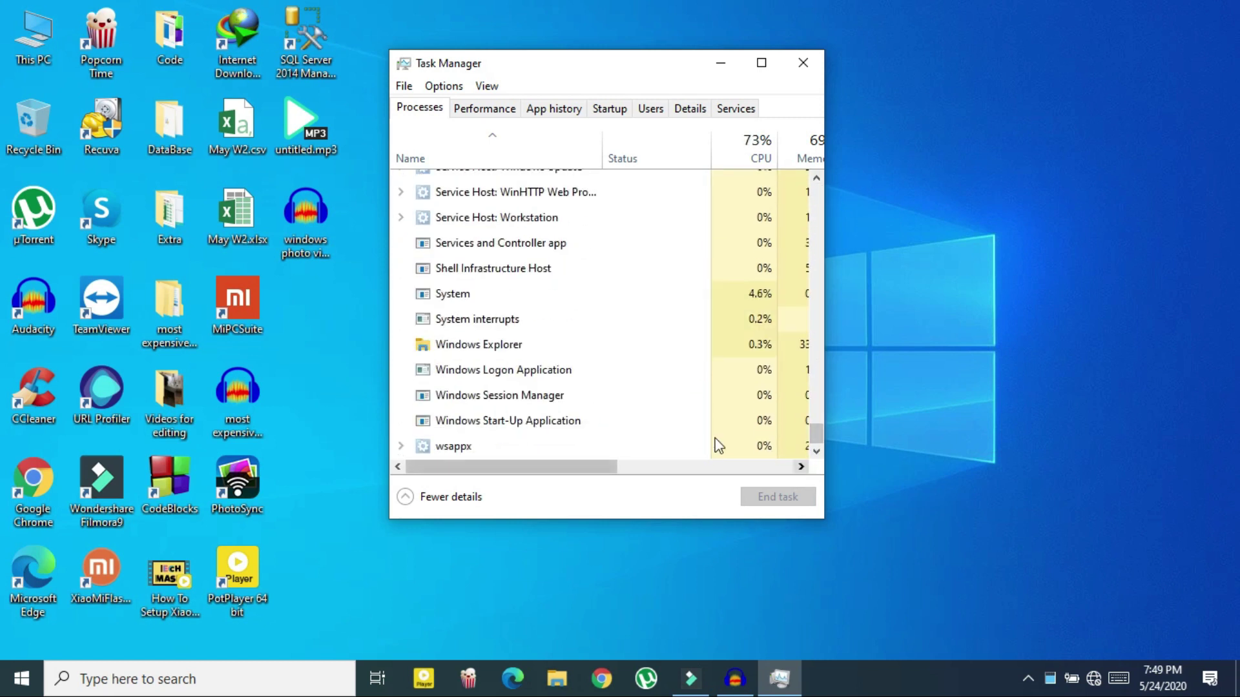
left_click(552, 345)
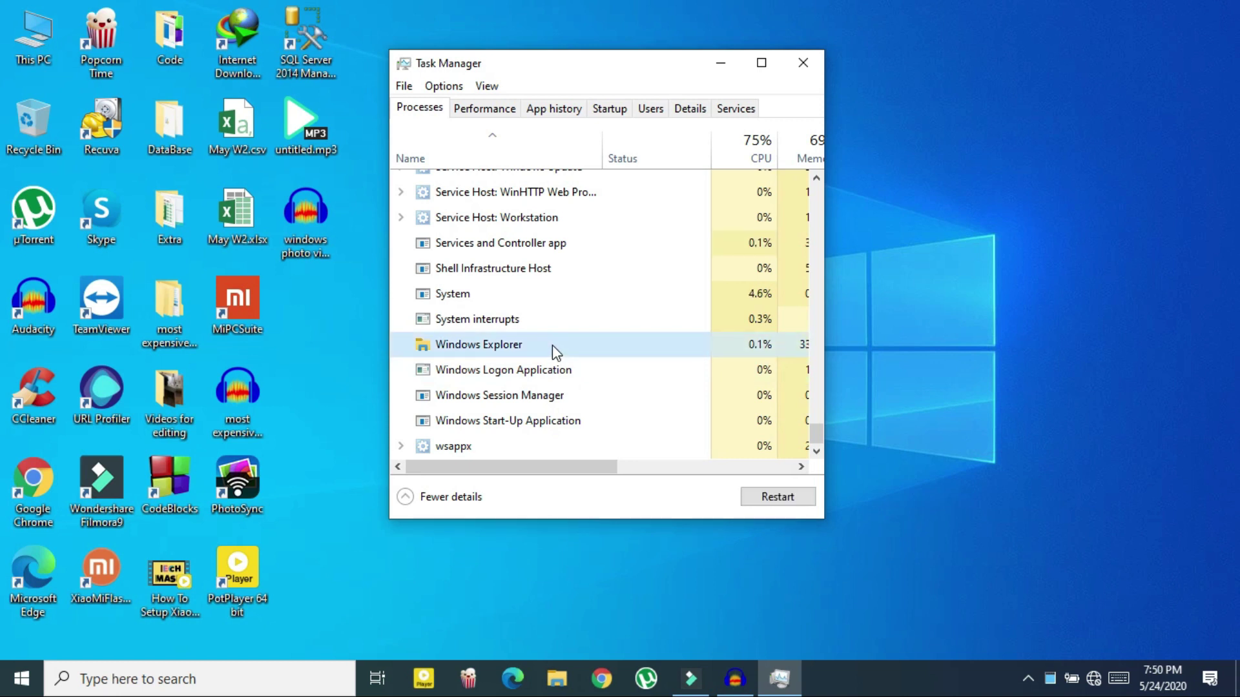
left_click(757, 502)
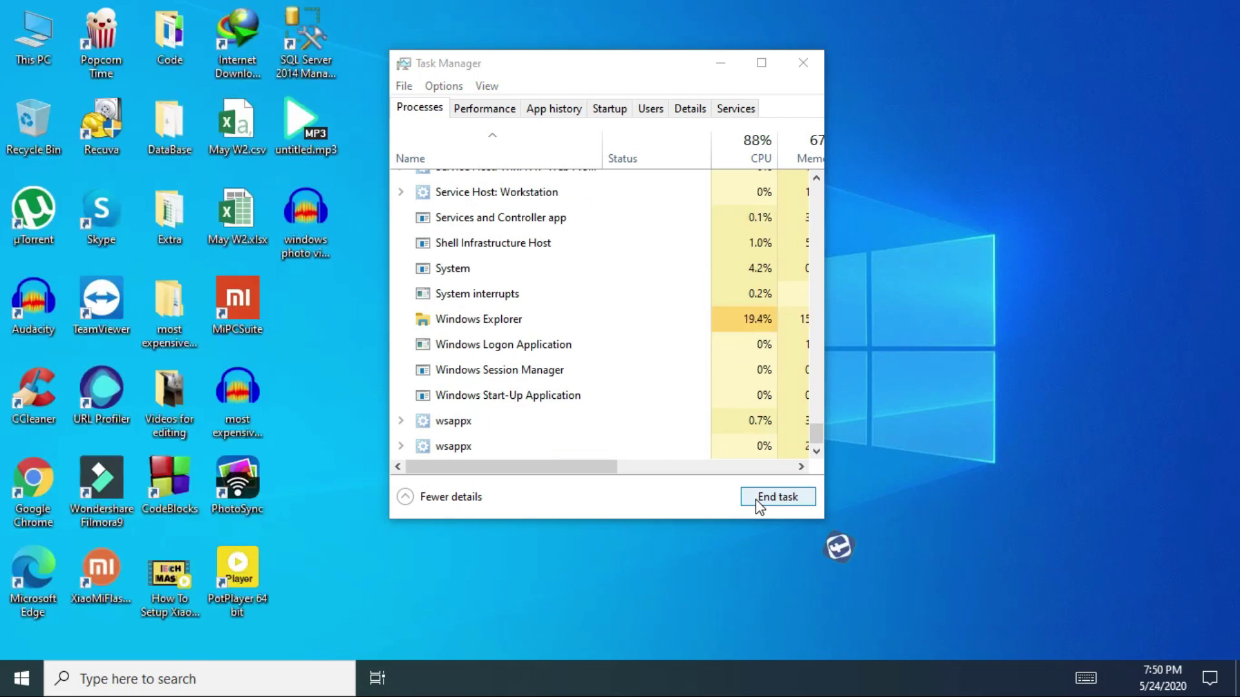
left_click(735, 70)
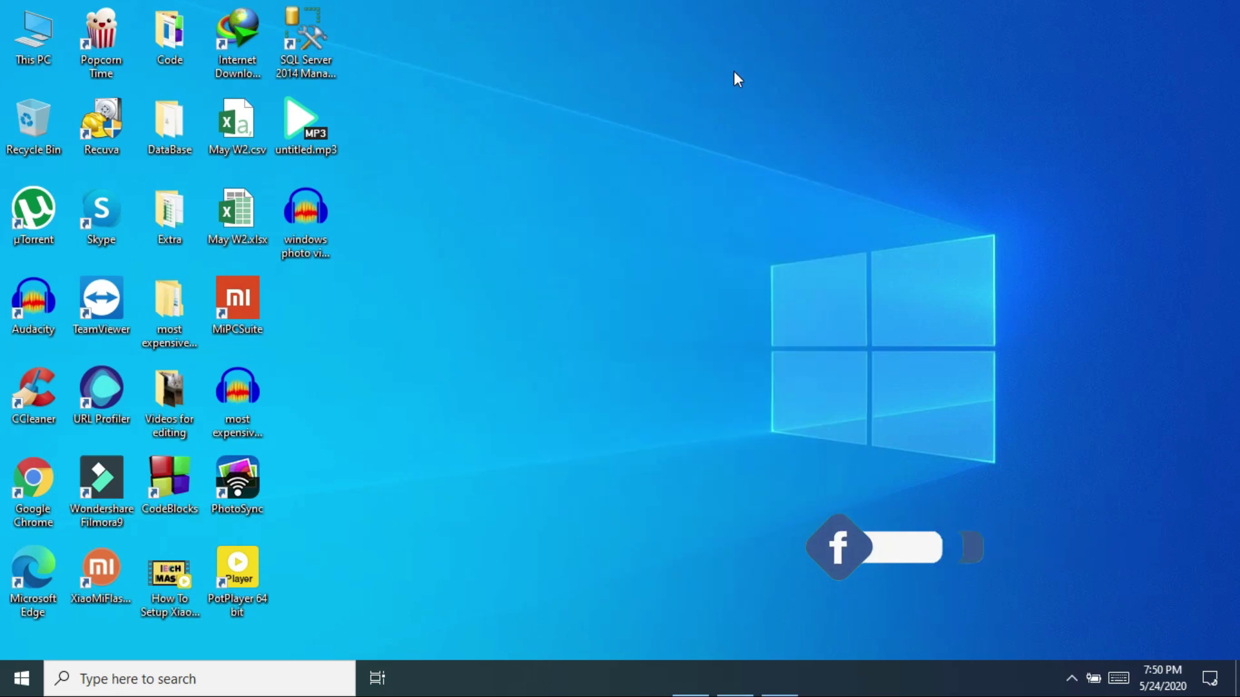